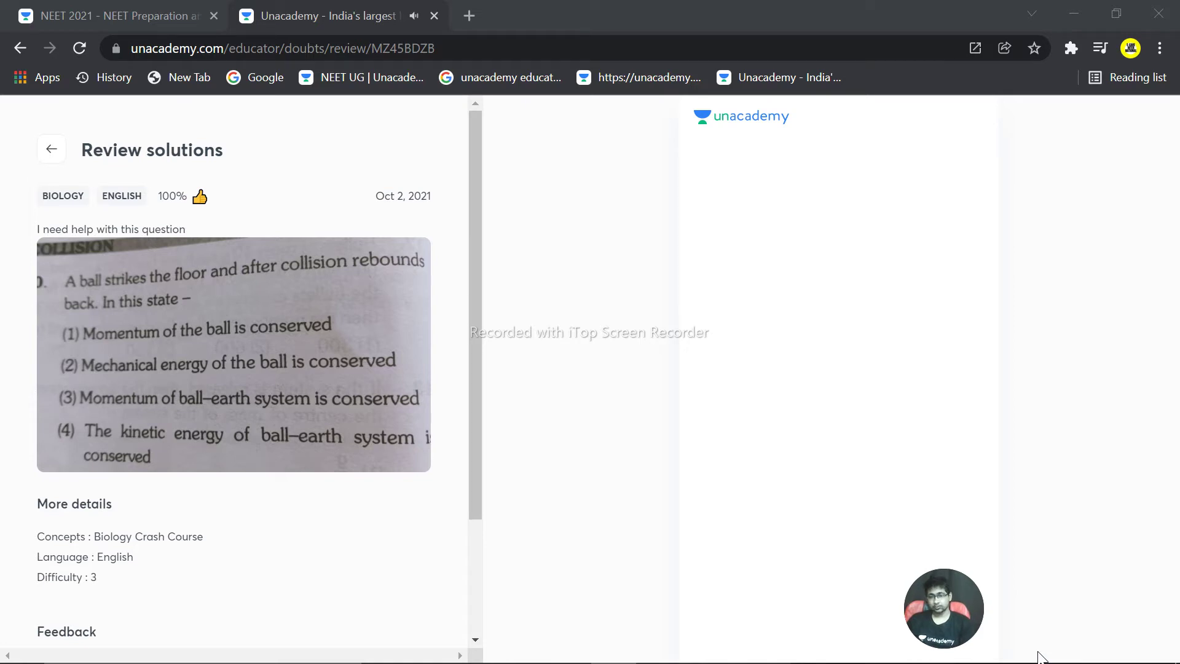
Draw the horizontal floor line, then a slanted incoming path meeting it
drag(709, 318, 989, 304)
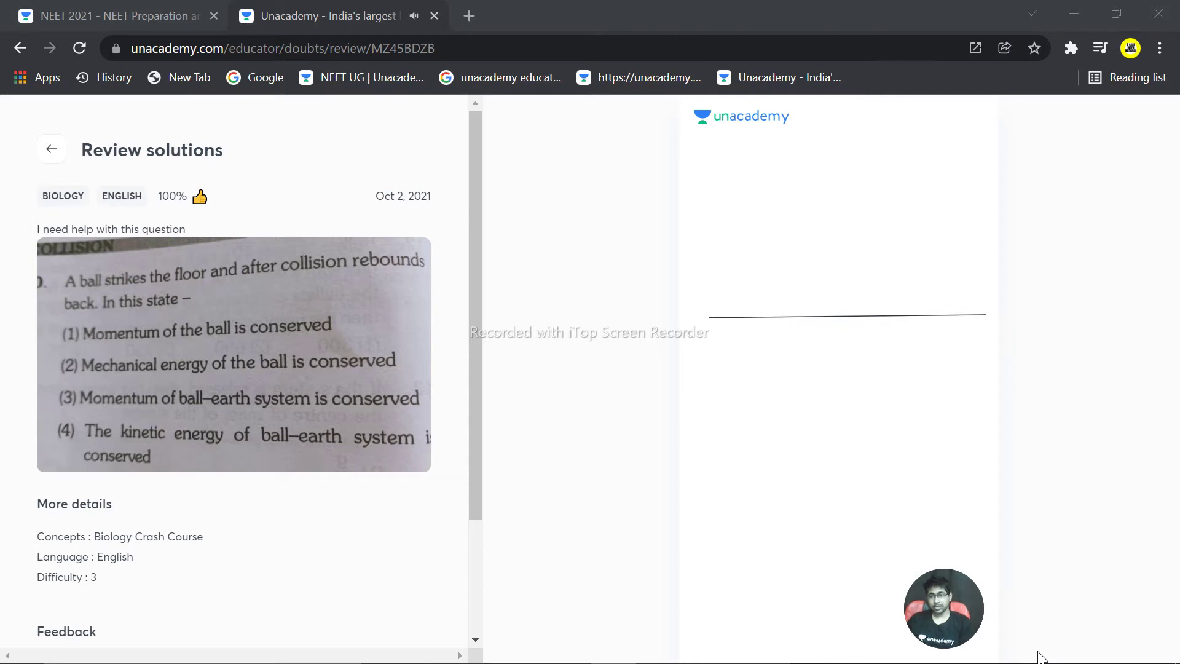
mouse_move(737, 149)
mouse_down()
mouse_move(791, 256)
mouse_move(846, 316)
mouse_up()
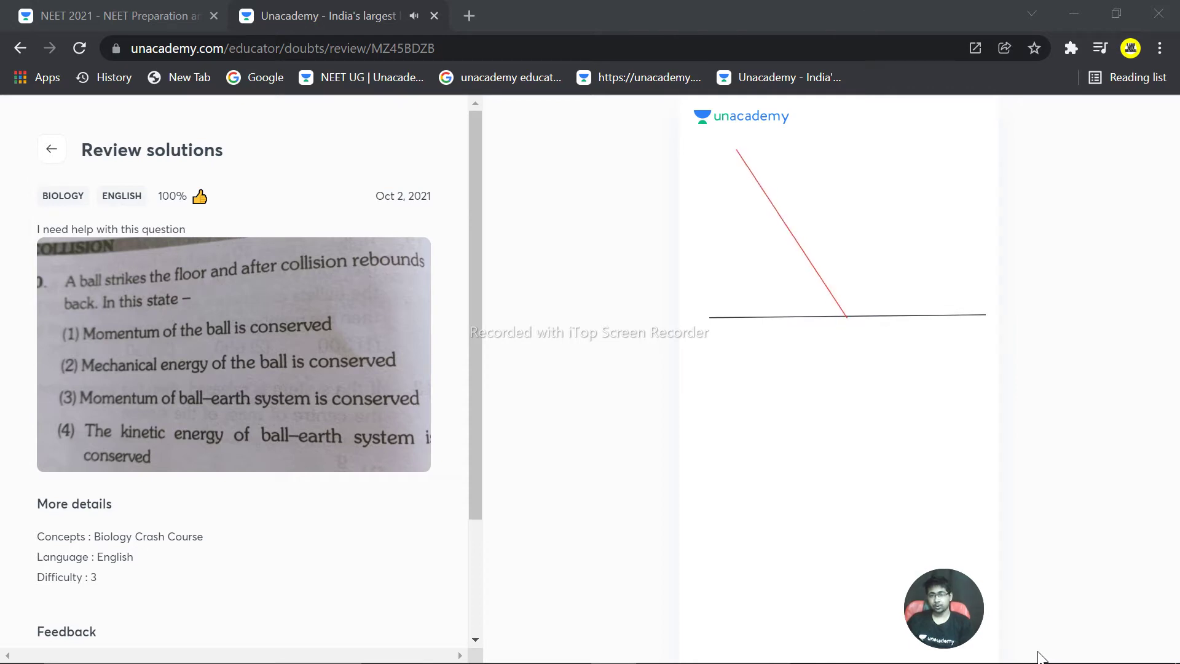